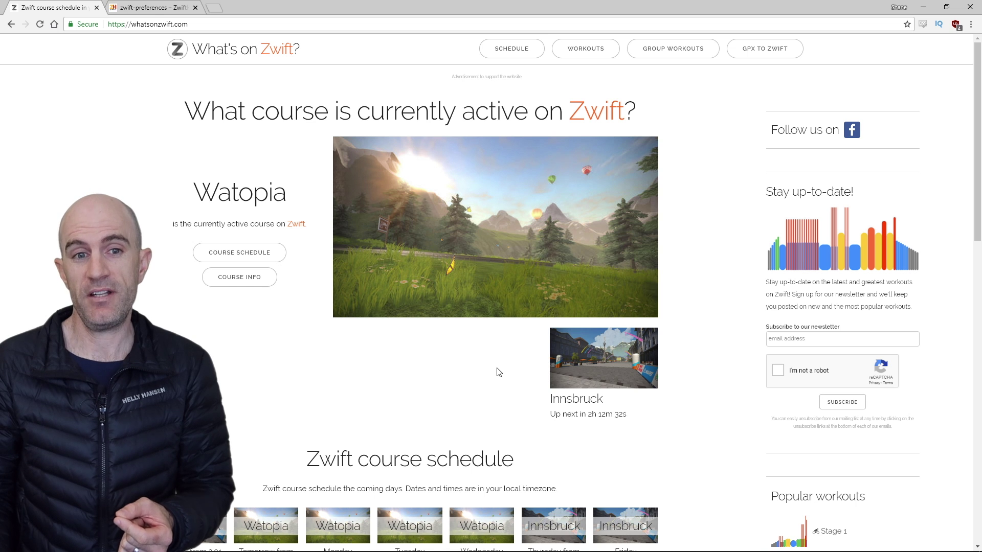
- Scroll What's on Zwift down to the course schedule grid, then switch to the ZwiftHacks tab
{"action": "scroll", "coordinate": [498, 372], "scroll_direction": "down", "scroll_amount": 8}
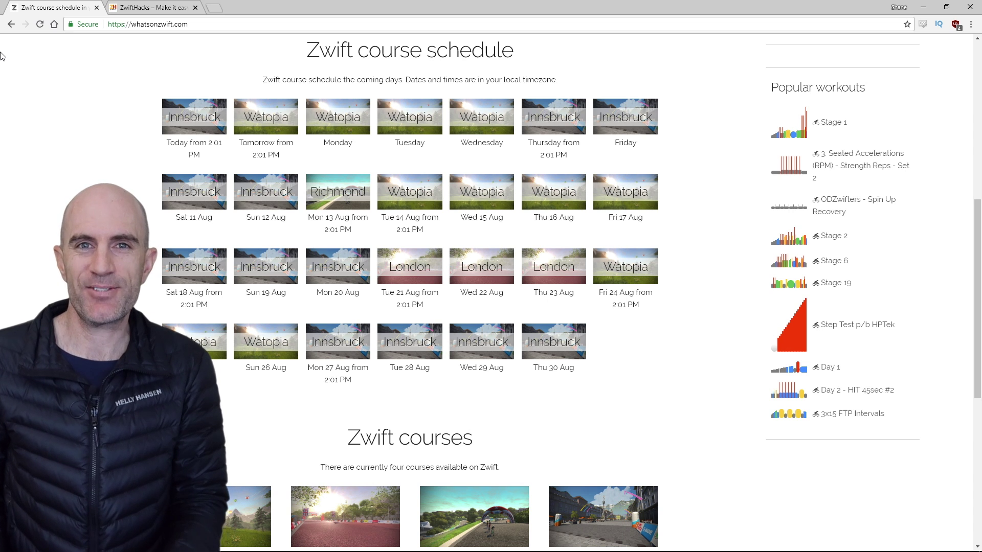
{"action": "left_click", "coordinate": [125, 5]}
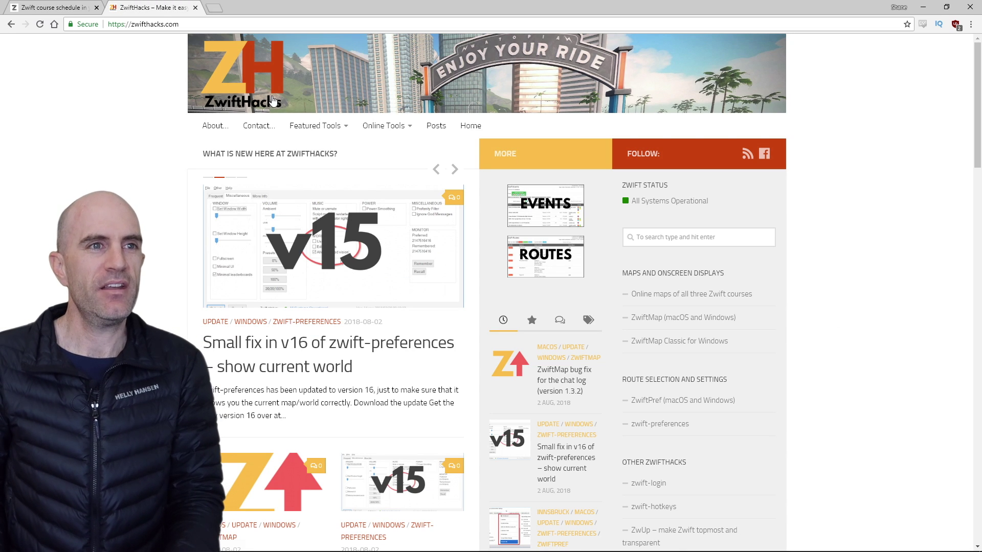
- Open the zwift-preferences for Windows page under Featured Tools and download the compiled installer
{"action": "mouse_move", "coordinate": [300, 128]}
{"action": "mouse_move", "coordinate": [313, 179]}
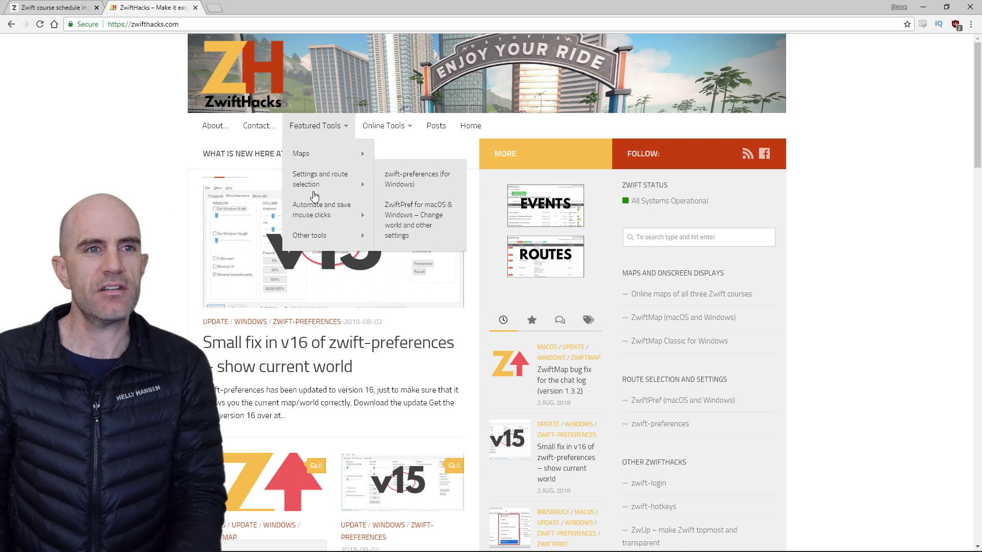
{"action": "left_click", "coordinate": [404, 186]}
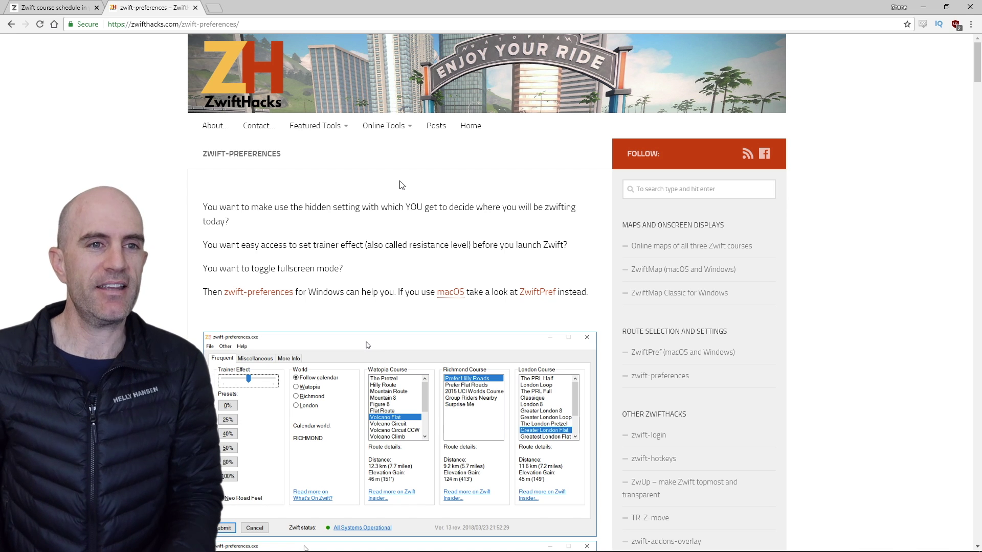
{"action": "scroll", "coordinate": [402, 189], "scroll_direction": "down", "scroll_amount": 15}
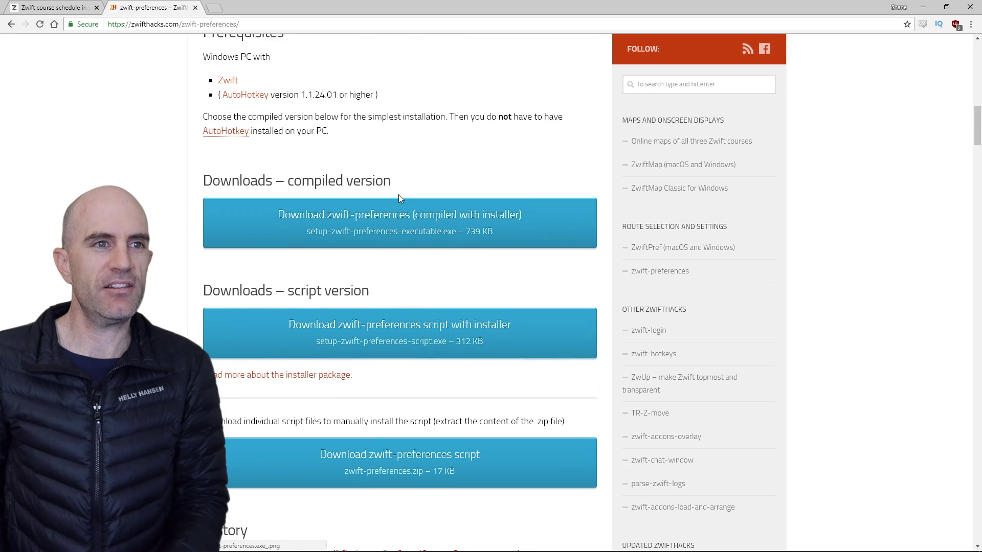
{"action": "left_click", "coordinate": [400, 199]}
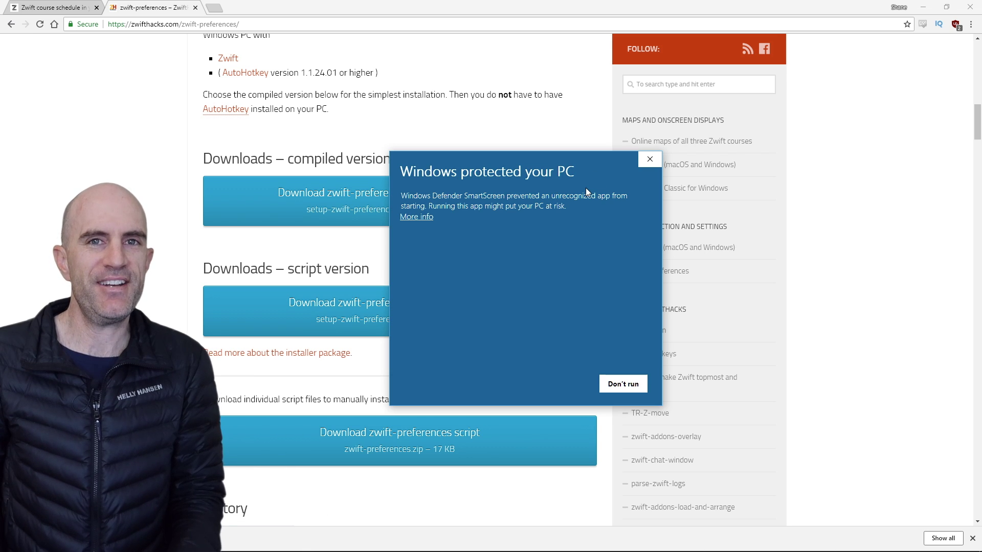
- Run the downloaded installer past SmartScreen with More info > Run anyway and approve UAC
{"action": "left_click", "coordinate": [415, 217]}
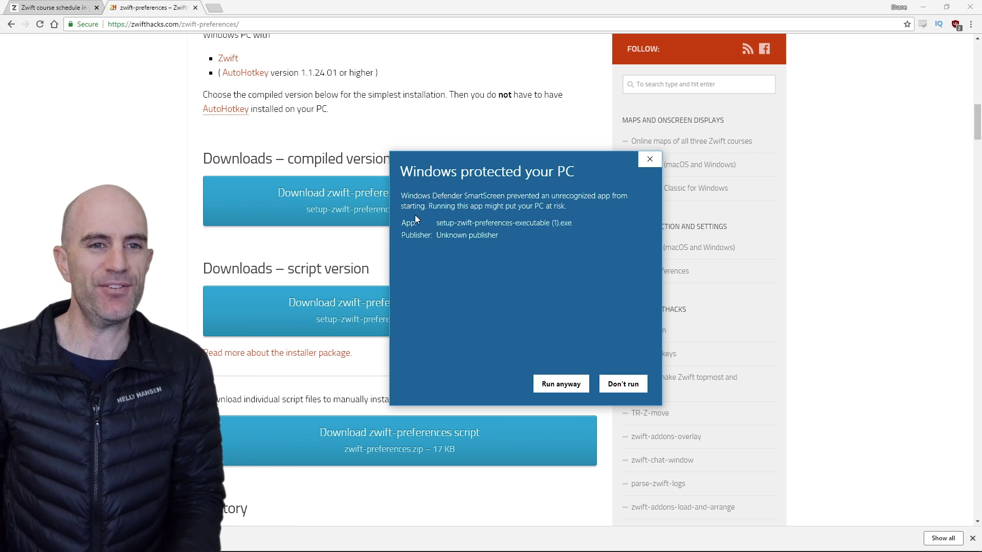
{"action": "left_click", "coordinate": [560, 385]}
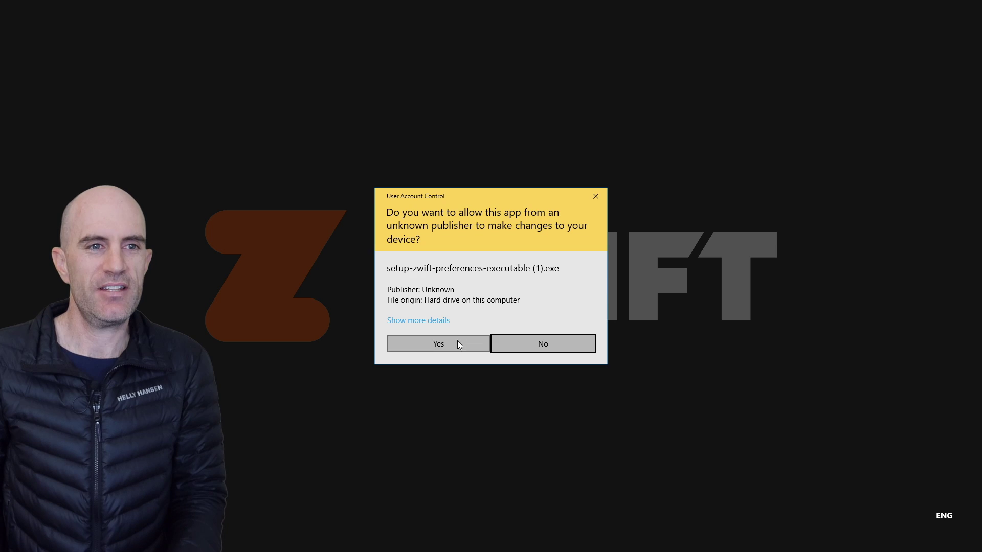
{"action": "left_click", "coordinate": [544, 343]}
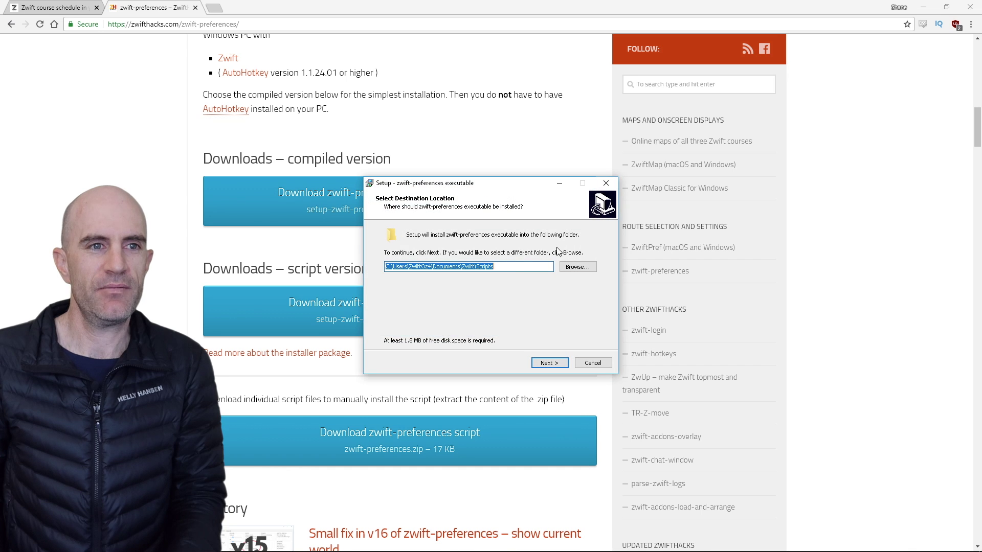
- Install zwift-preferences into a newly created Zwift Scripts folder and finish setup
{"action": "left_click", "coordinate": [552, 363]}
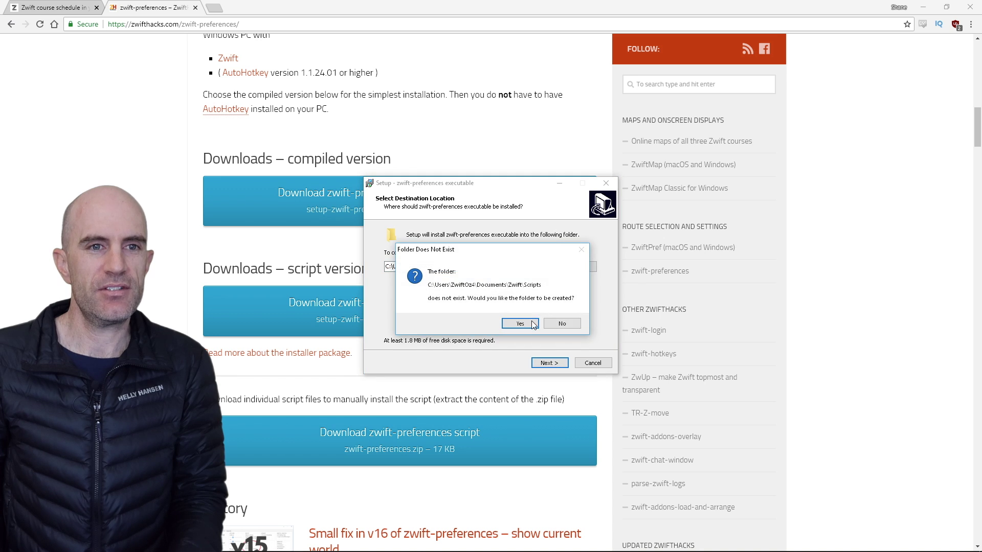
{"action": "left_click", "coordinate": [520, 323]}
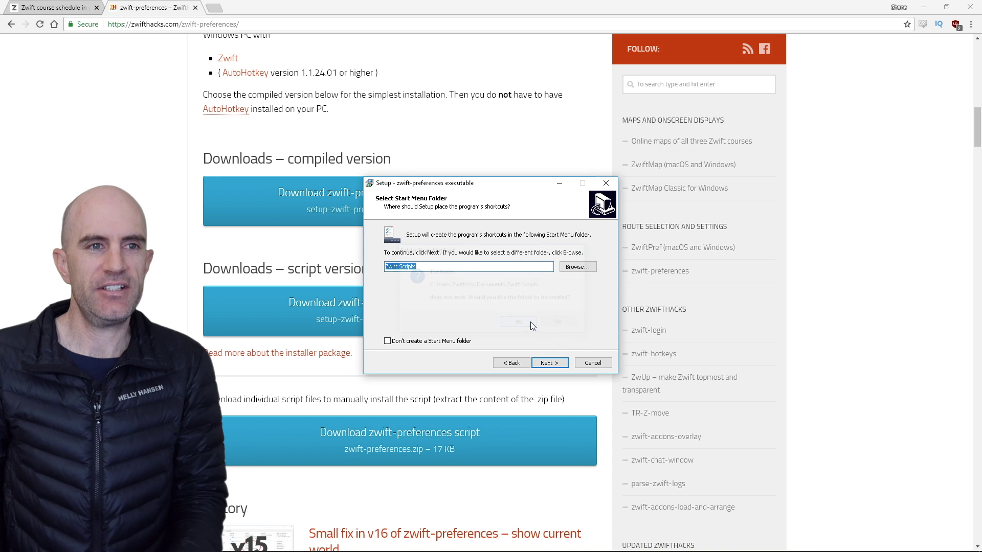
{"action": "left_click", "coordinate": [549, 362]}
{"action": "left_click", "coordinate": [549, 362]}
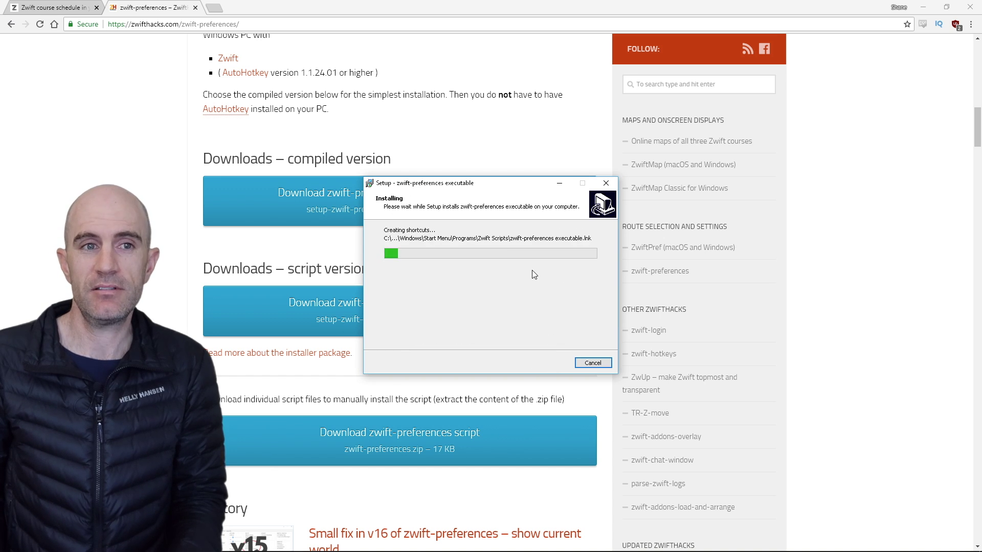
{"action": "left_click", "coordinate": [549, 363]}
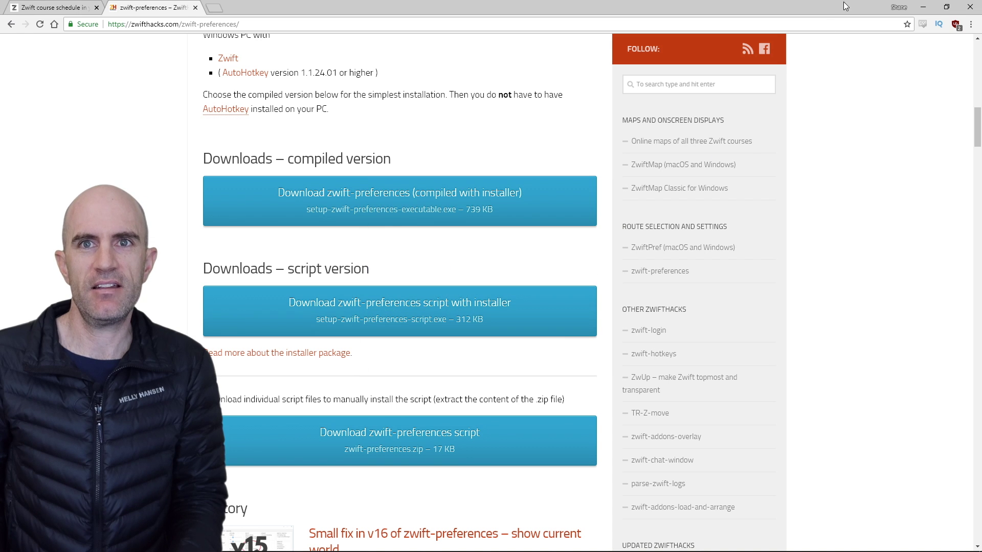
- Minimize Chrome and search the Start menu for 'zw' to launch zwift-preferences
{"action": "left_click", "coordinate": [923, 7]}
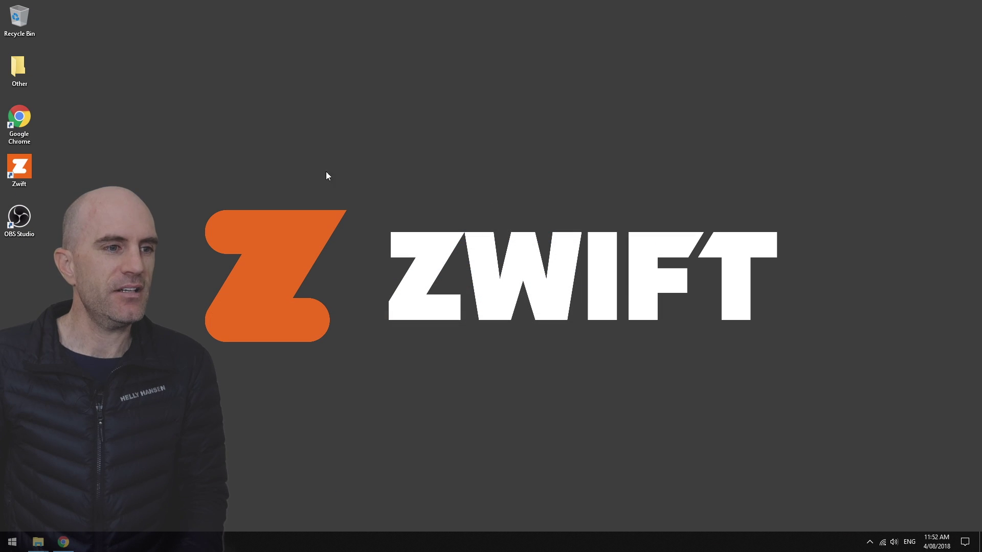
{"action": "left_click", "coordinate": [10, 545]}
{"action": "type", "text": "zw"}
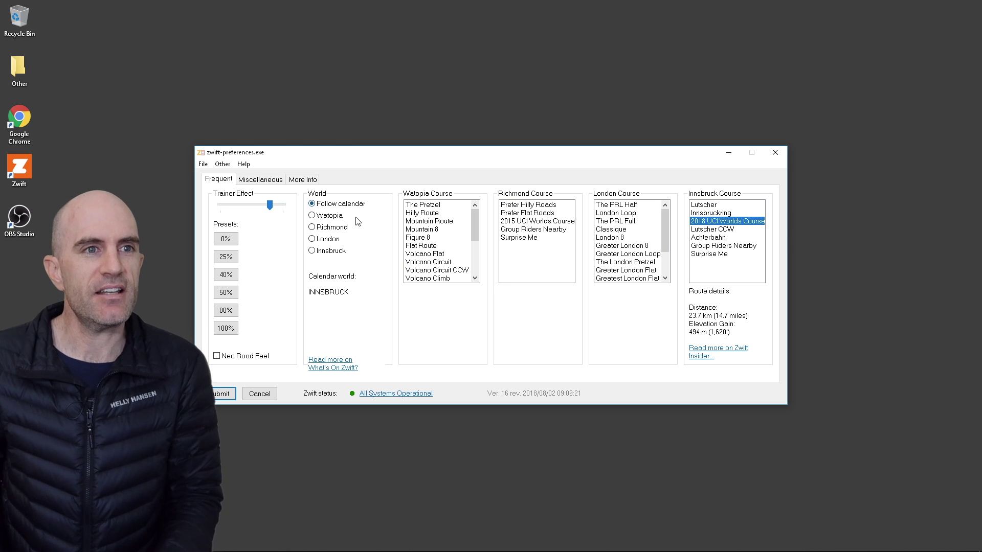
- Change World from Follow calendar to Innsbruck and open the 'Read more on What's On Zwift?' link
{"action": "left_click", "coordinate": [338, 218]}
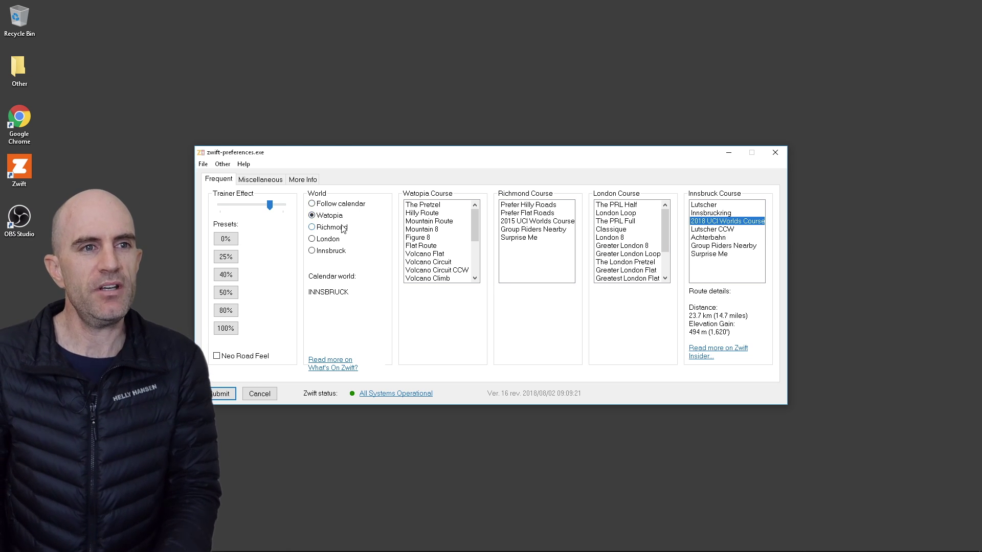
{"action": "left_click", "coordinate": [343, 229]}
{"action": "left_click", "coordinate": [340, 241]}
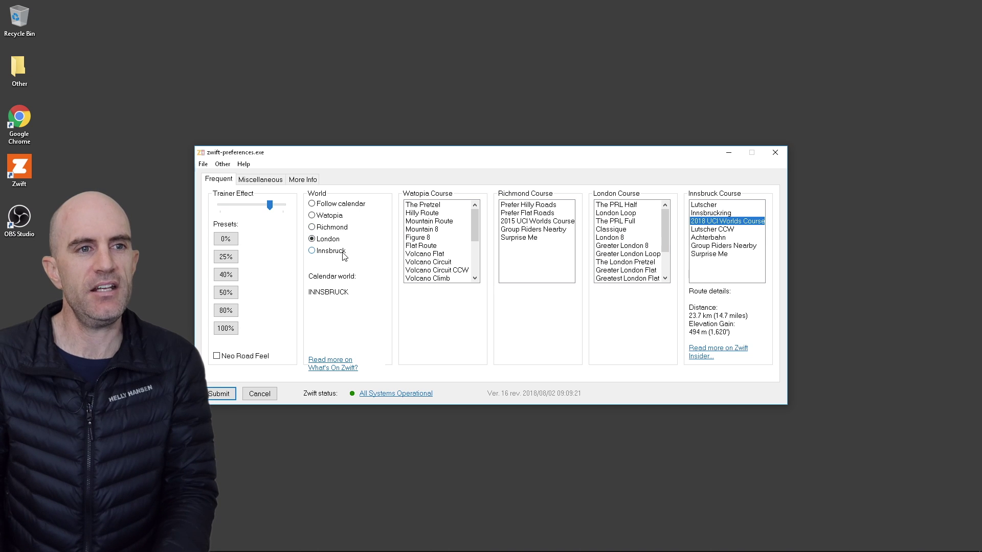
{"action": "left_click", "coordinate": [344, 254]}
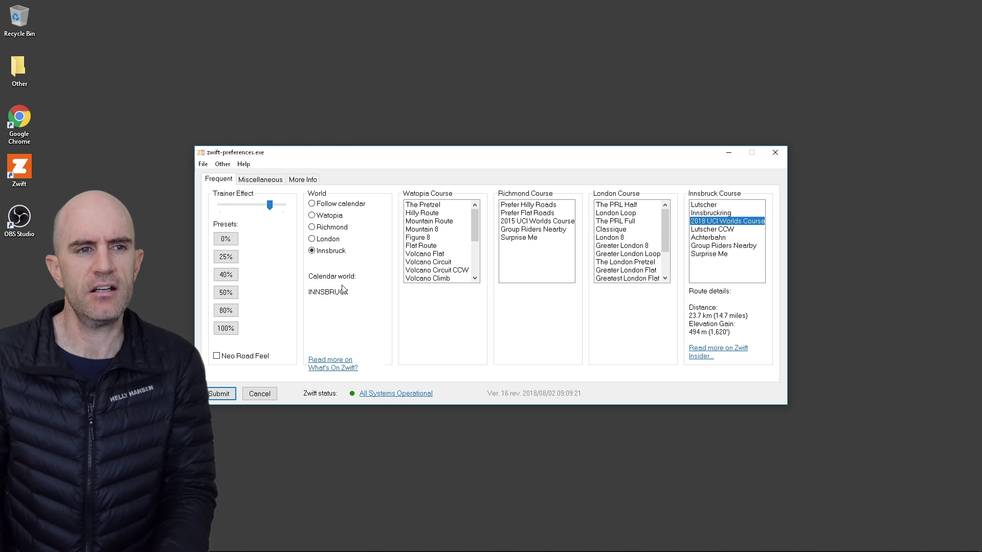
{"action": "left_click", "coordinate": [332, 367]}
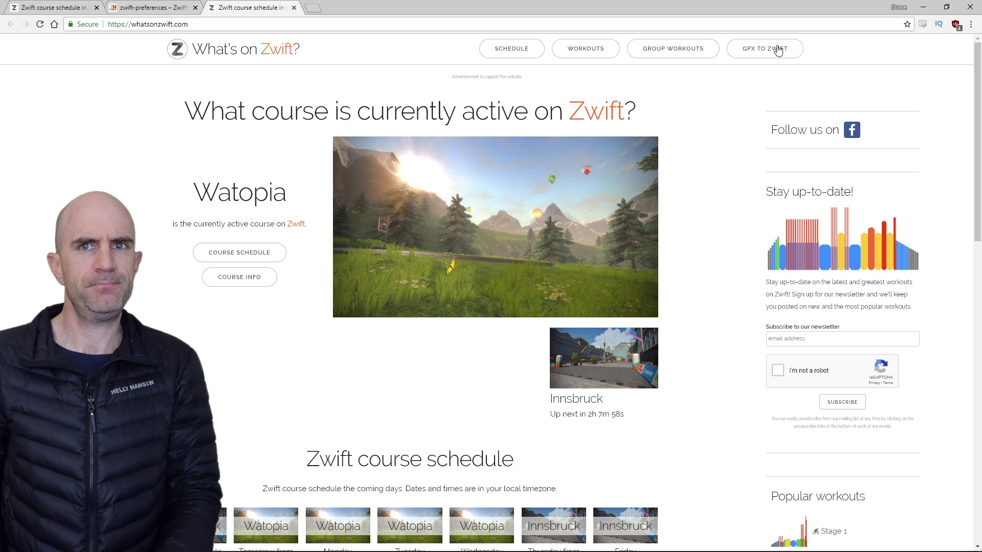
- Note Watopia active with Innsbruck up next in 2h 7m, then minimize Chrome
{"action": "left_click", "coordinate": [924, 7]}
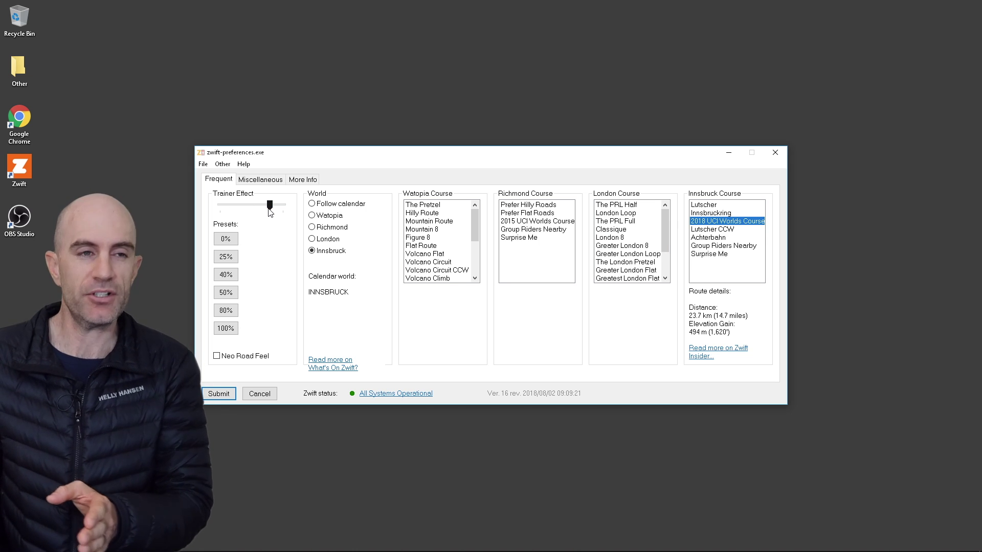
- Set Trainer Effect to 80%, keep Innsbruck selected, and go to the Miscellaneous tab
{"action": "left_click", "coordinate": [226, 315]}
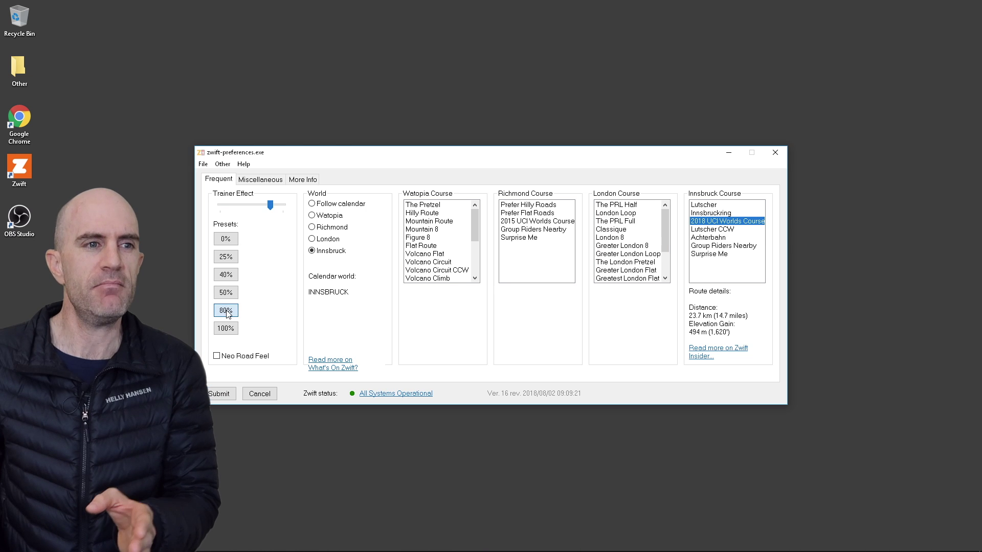
{"action": "left_click", "coordinate": [334, 252]}
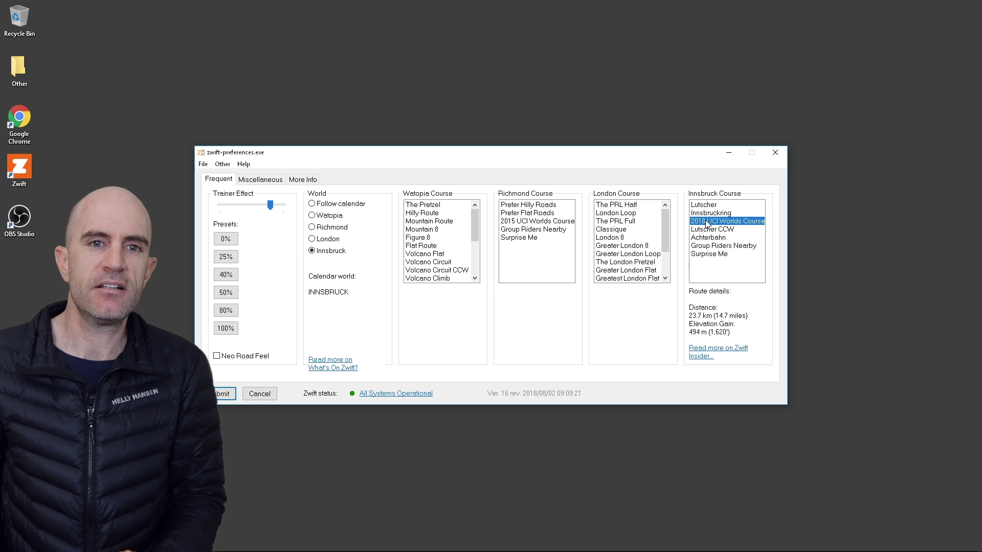
{"action": "left_click", "coordinate": [273, 180]}
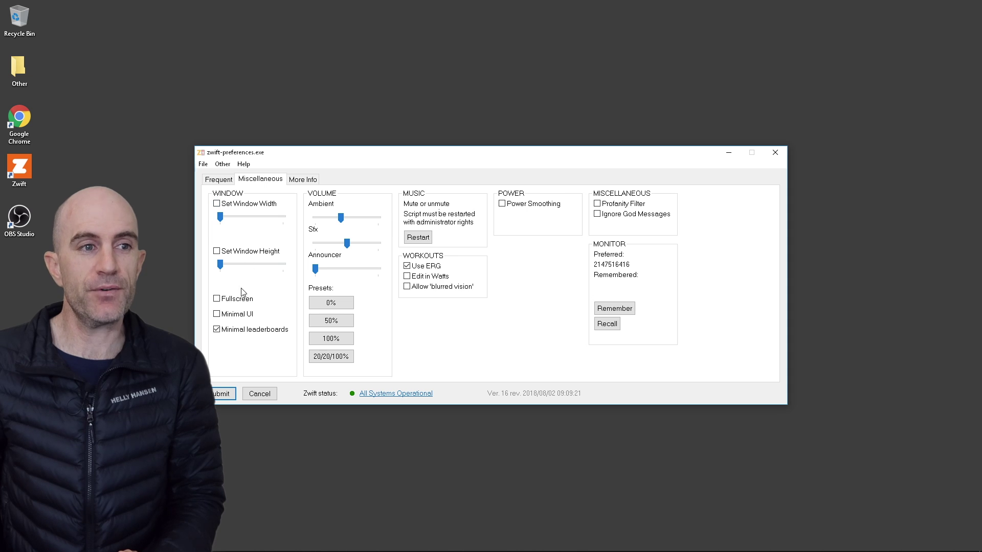
- Tick Fullscreen, glance at the More Info page, and return to the Frequent tab
{"action": "left_click", "coordinate": [242, 302]}
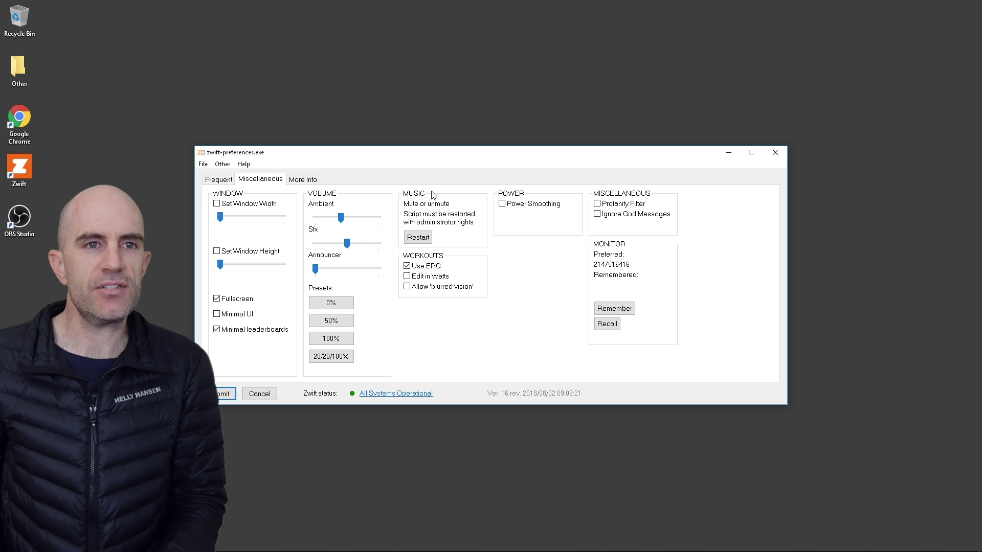
{"action": "left_click", "coordinate": [305, 181]}
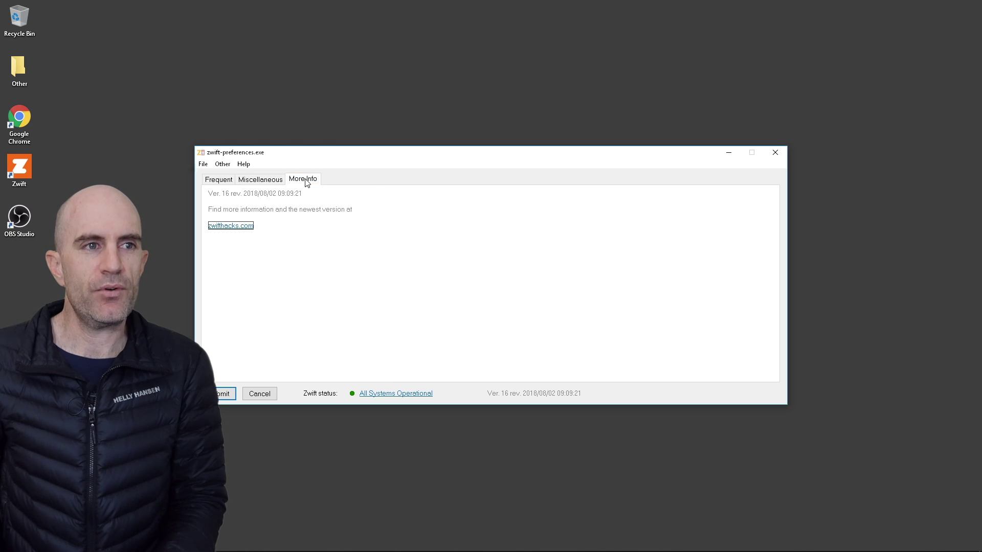
{"action": "left_click", "coordinate": [271, 180]}
{"action": "left_click", "coordinate": [215, 182]}
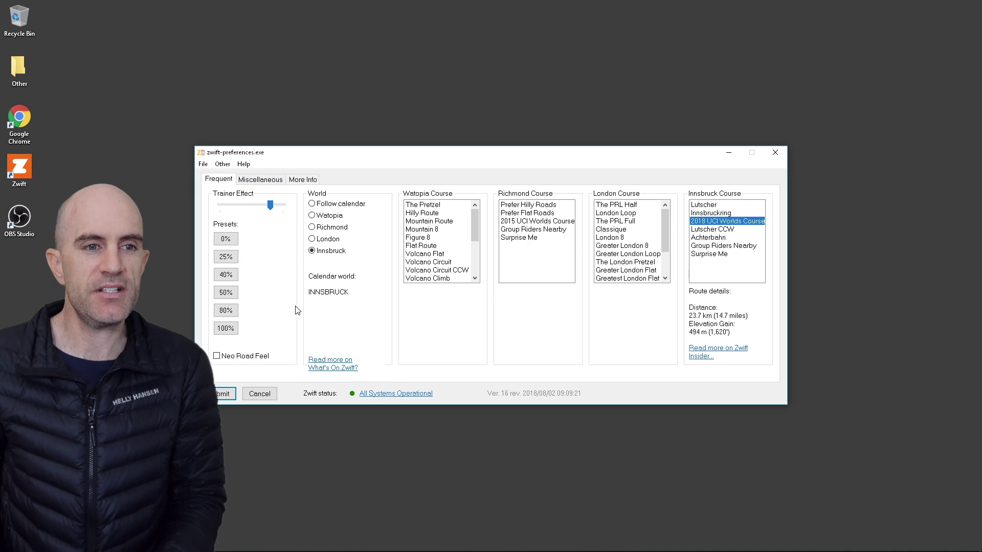
- Submit the Innsbruck, 80% trainer effect and Fullscreen settings to launch Zwift
{"action": "left_click", "coordinate": [220, 395]}
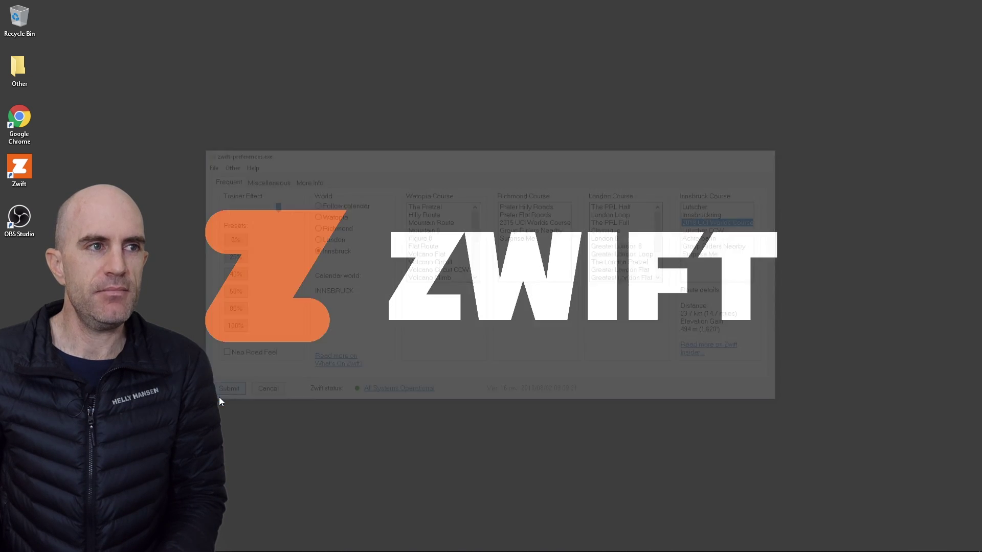